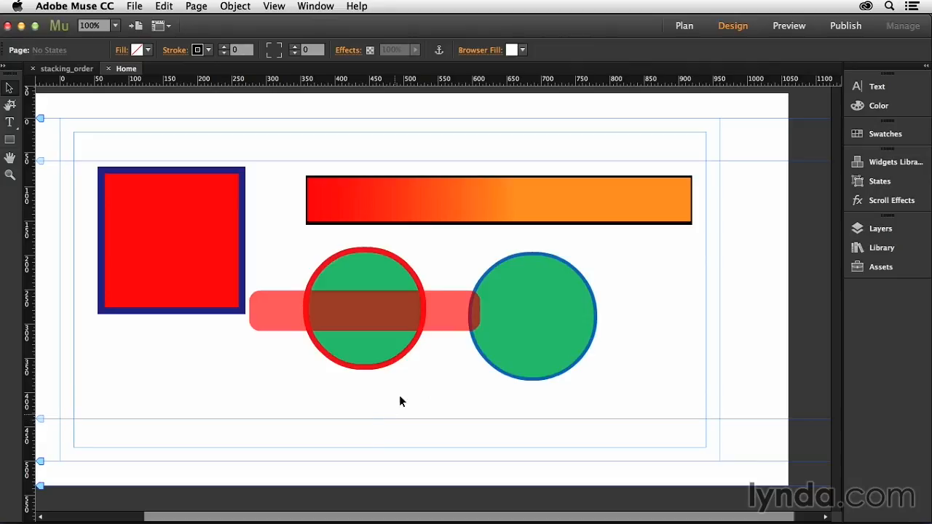
- Send the translucent rounded red rectangle backward two levels so it sits behind both green circles
click(442, 299)
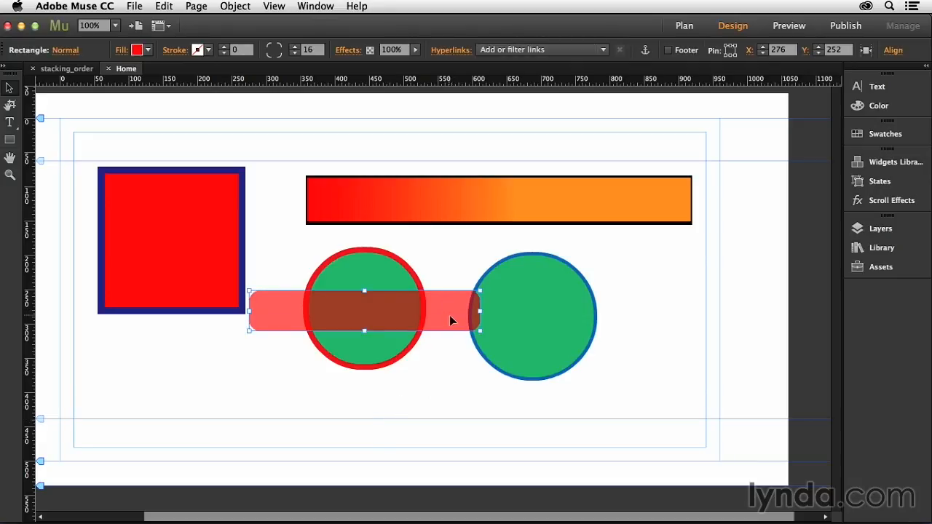
right_click(443, 303)
mouse_move(467, 380)
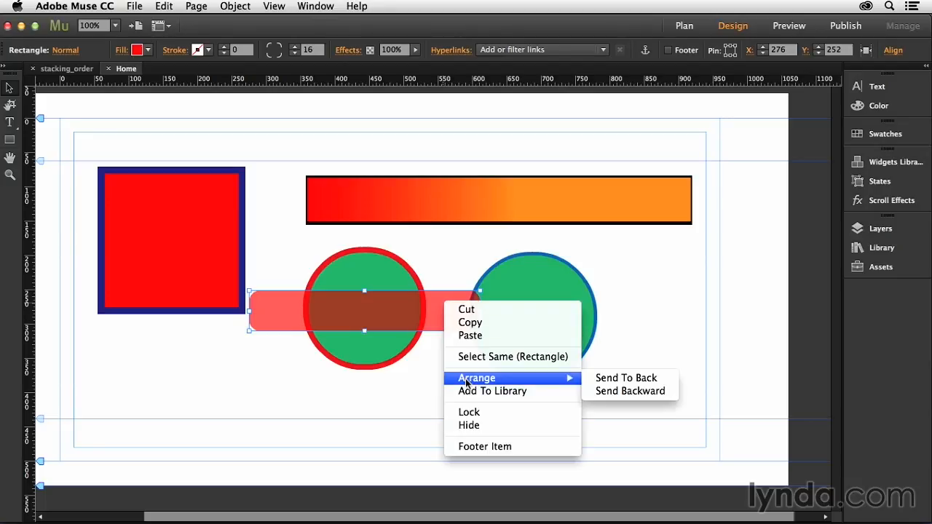
click(623, 392)
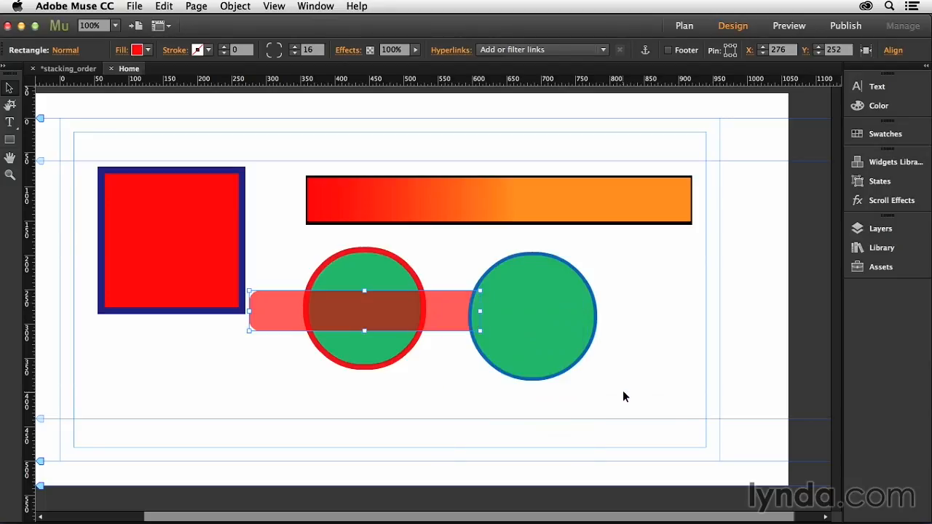
right_click(445, 321)
mouse_move(501, 393)
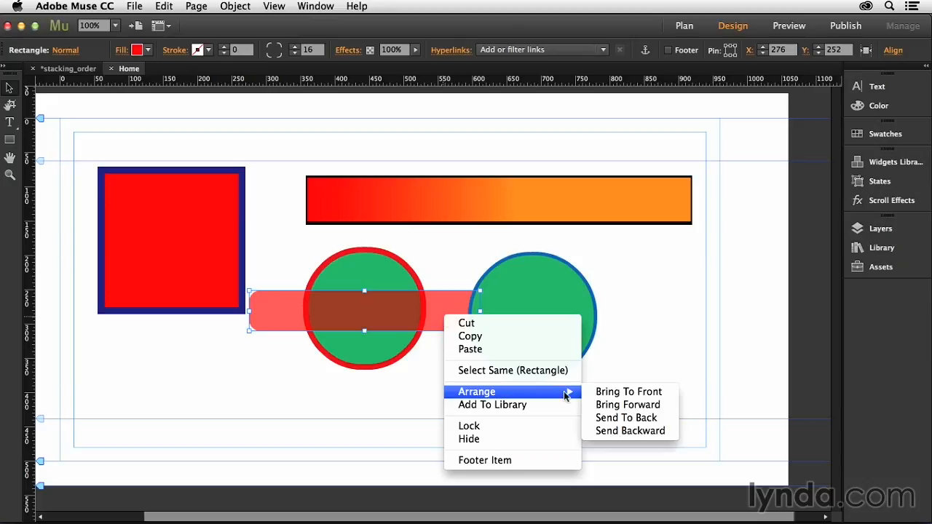
click(623, 431)
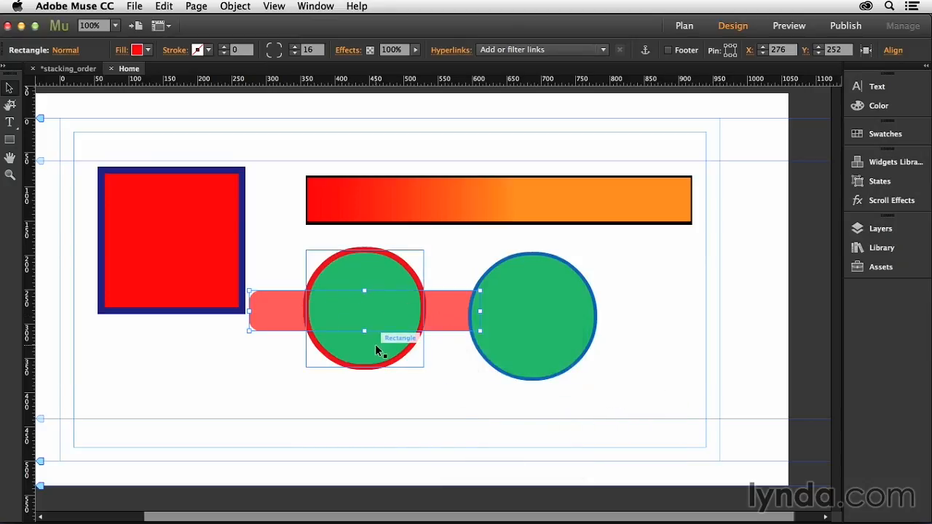
- Move the rounded rectangle over the gradient bar to about X 289, Y 102 and send it backward one level
drag(438, 314, 446, 211)
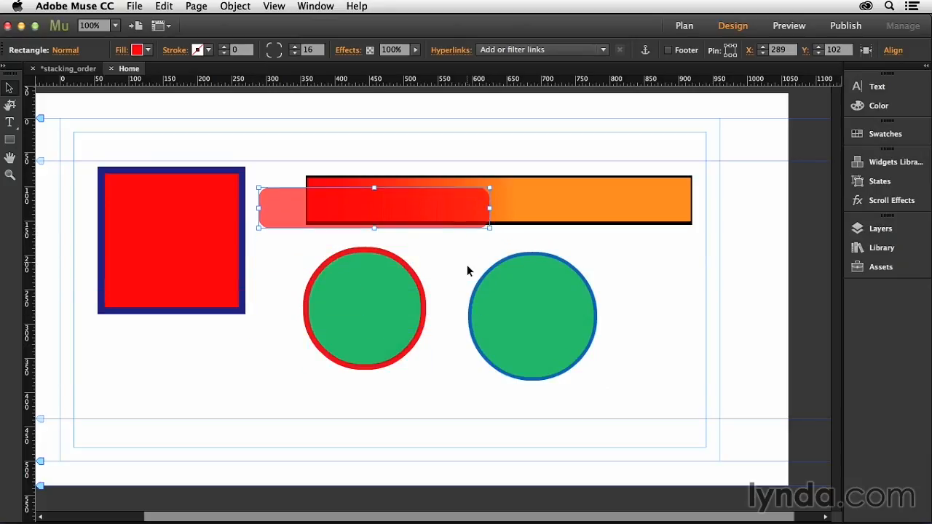
click(462, 228)
right_click(439, 203)
mouse_move(461, 278)
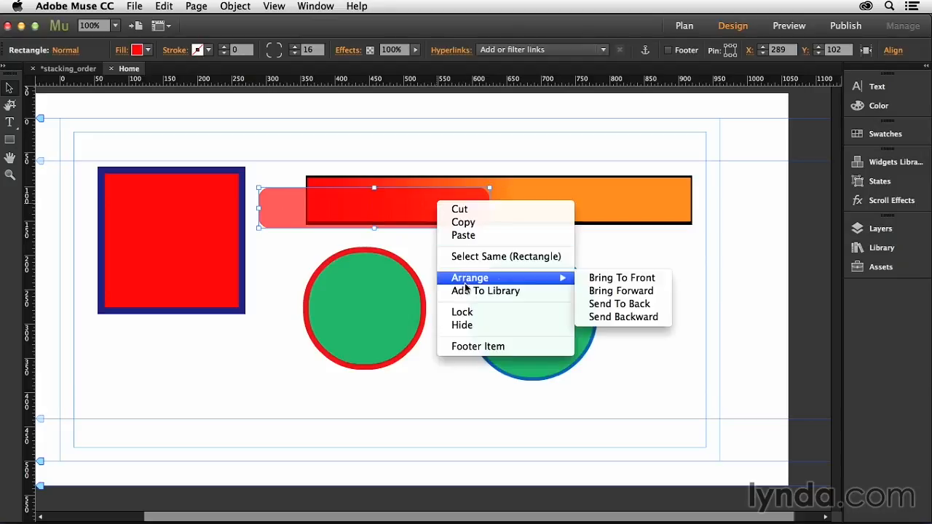
click(603, 317)
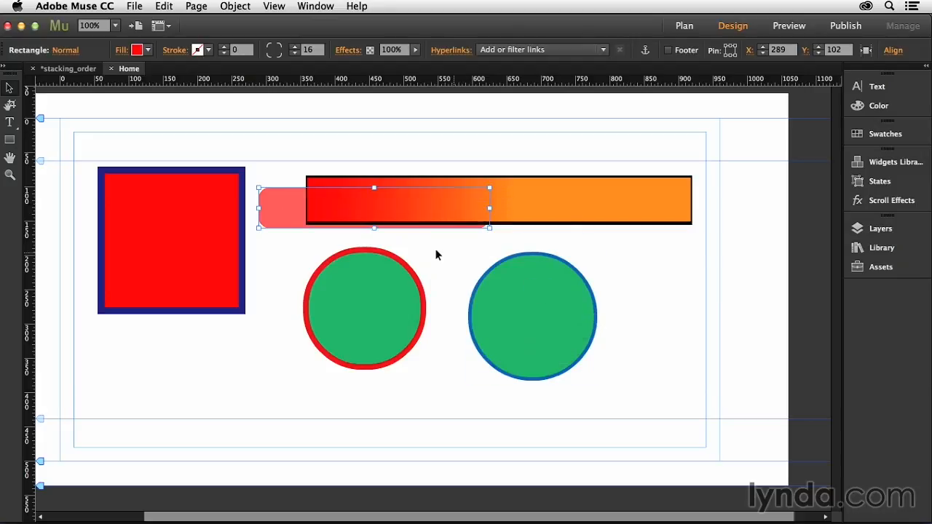
- Move the rounded rectangle onto the red square at about X 70, Y 156 and send it to the back
drag(276, 223, 132, 248)
click(282, 397)
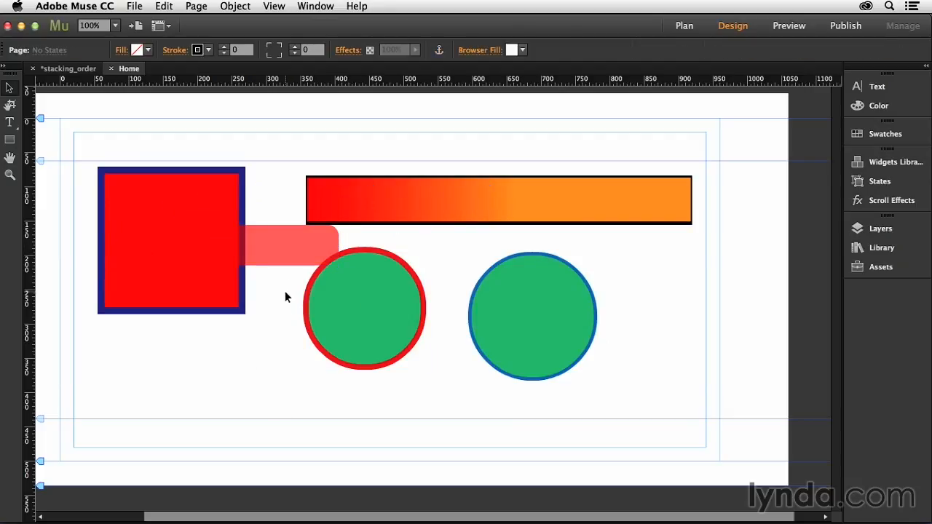
right_click(271, 254)
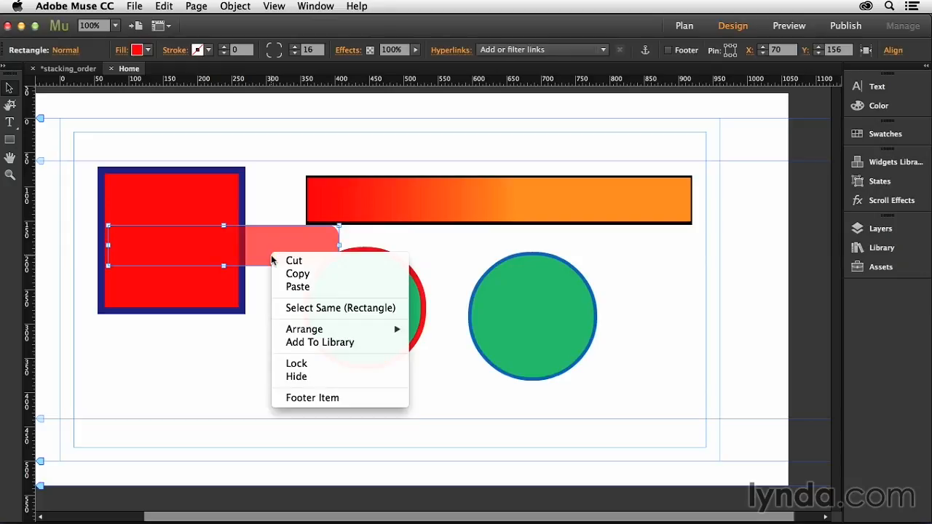
mouse_move(340, 336)
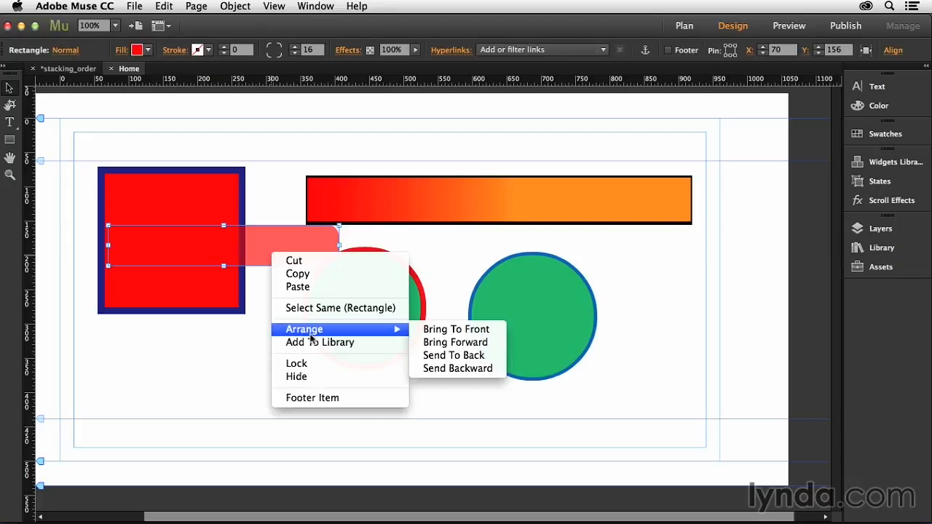
click(436, 356)
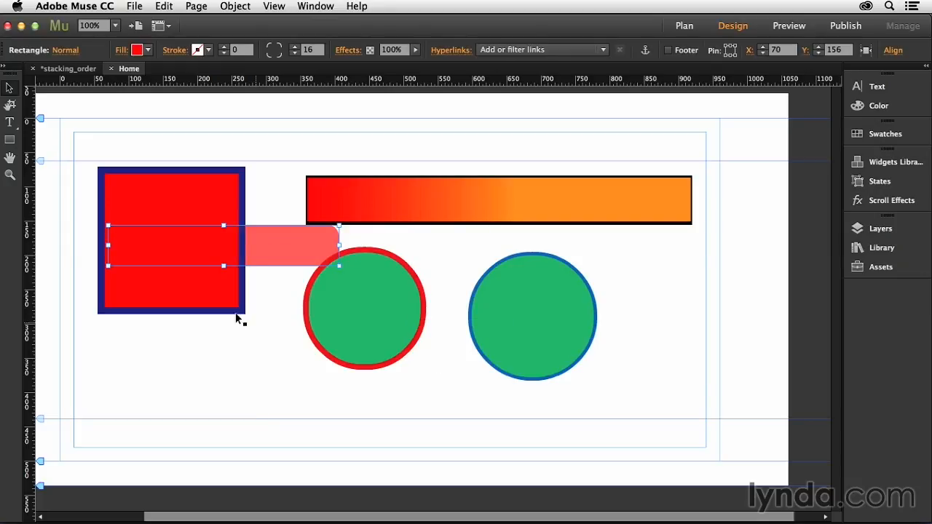
- Bring the rounded rectangle to the front and move it across the two circles at about X 286, Y 259
right_click(279, 253)
mouse_move(315, 324)
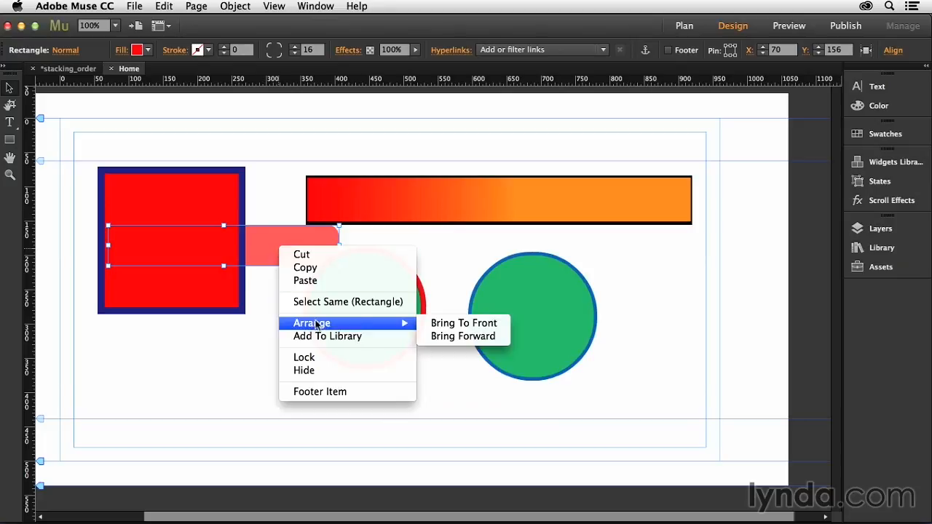
click(462, 325)
drag(302, 261, 422, 327)
click(409, 412)
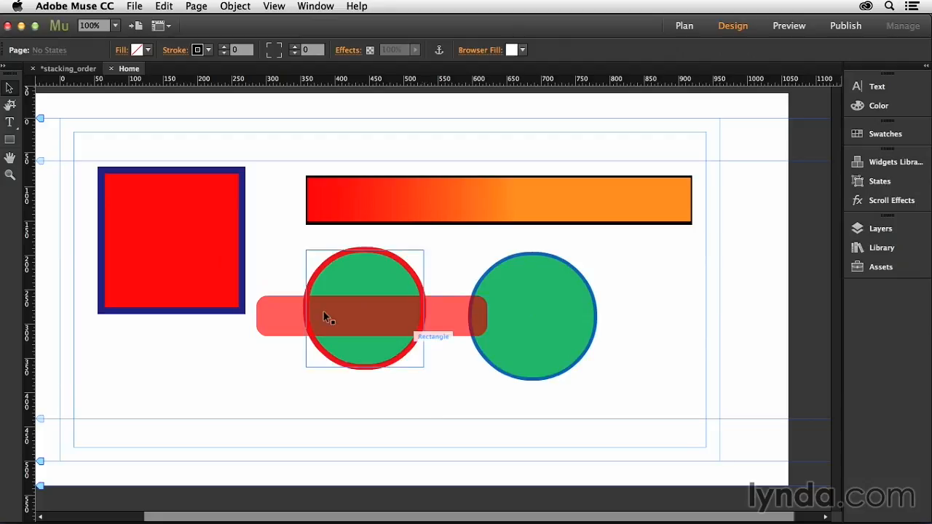
- Add two new layers above Layer 1
click(888, 230)
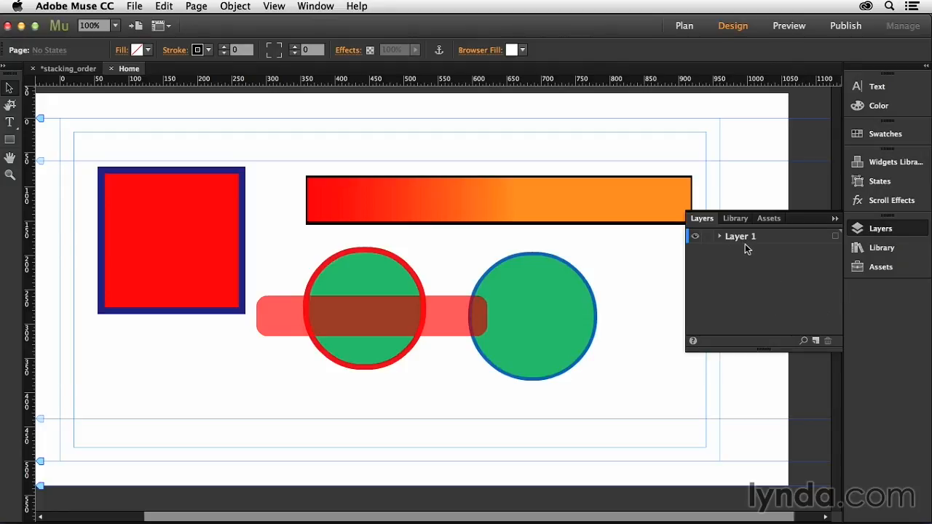
click(816, 340)
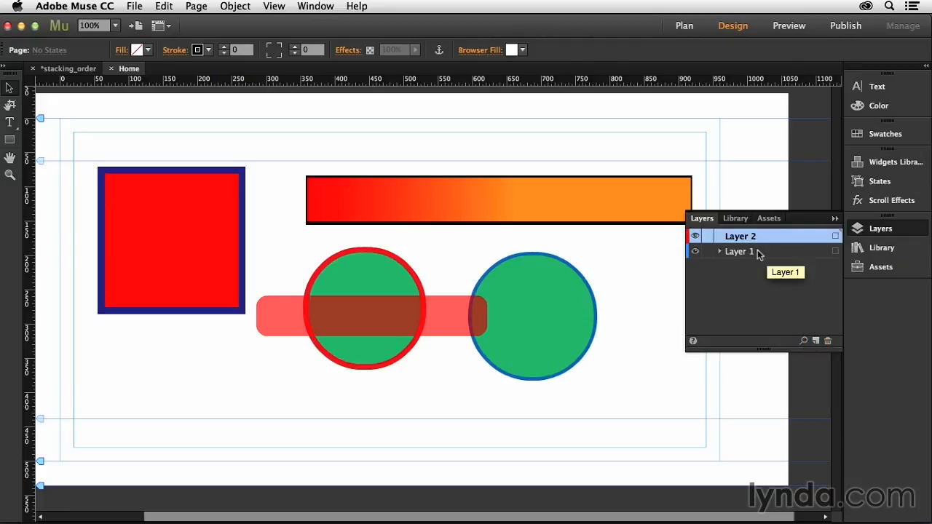
click(816, 342)
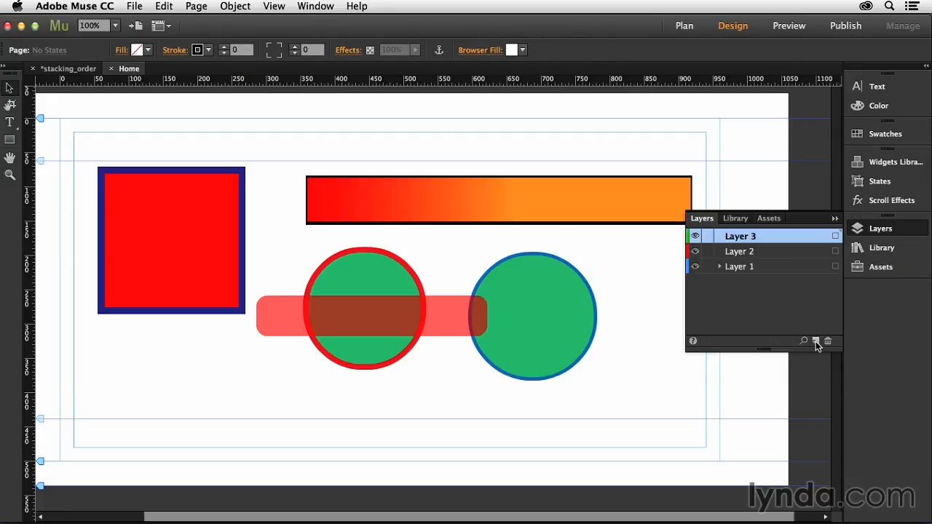
- Rename Layer 1 as Circles
double_click(741, 271)
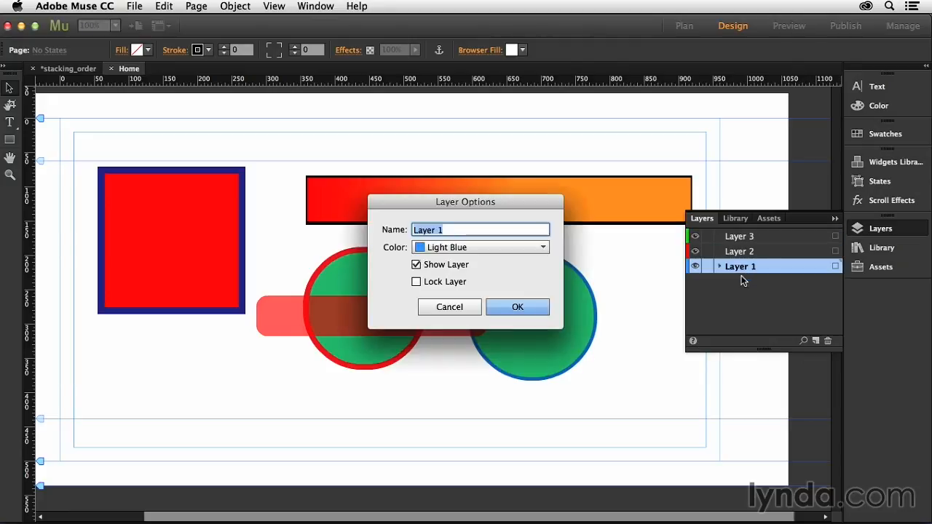
text(Circles)
click(524, 309)
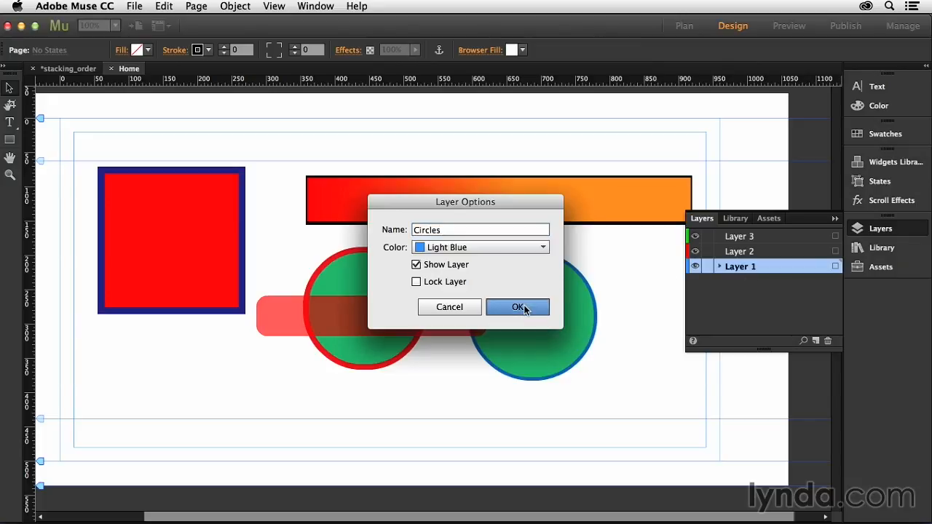
- Rename Layer 2 as Rectangles and Layer 3 as Square
double_click(735, 255)
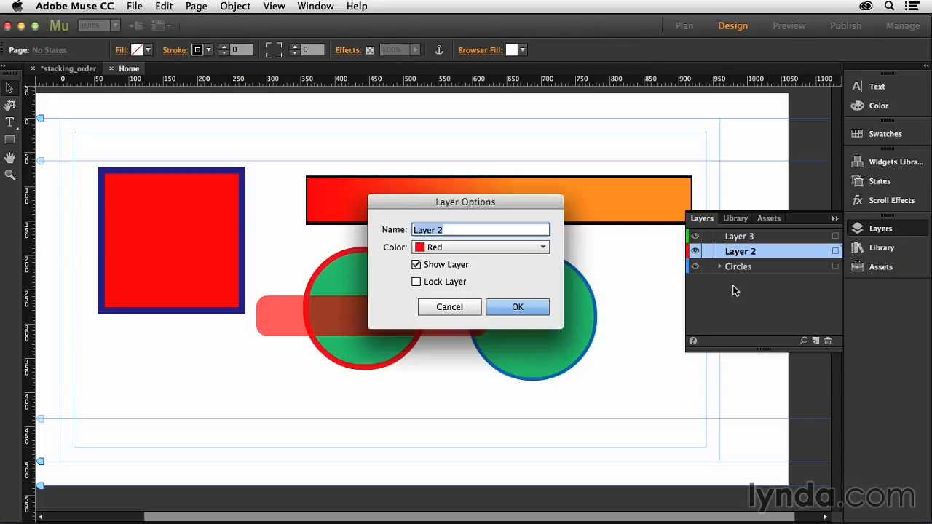
text(Rectangles)
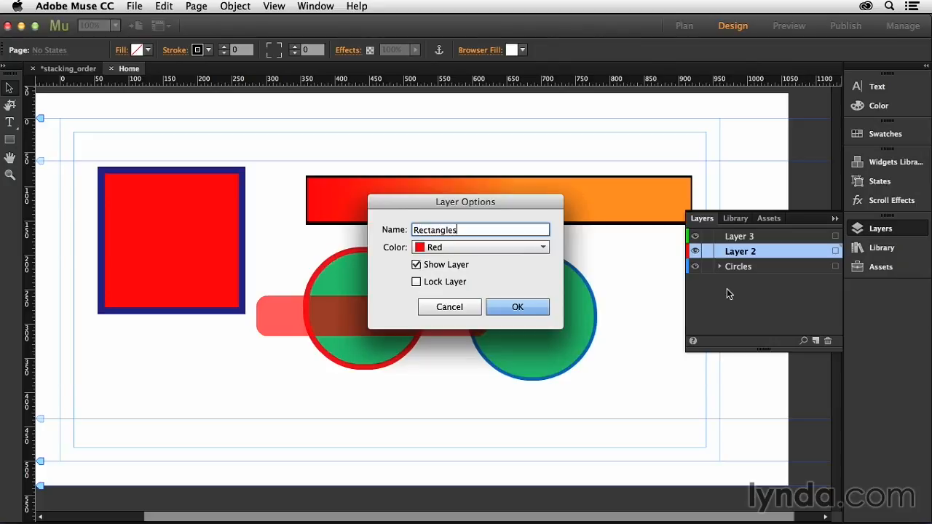
key(Return)
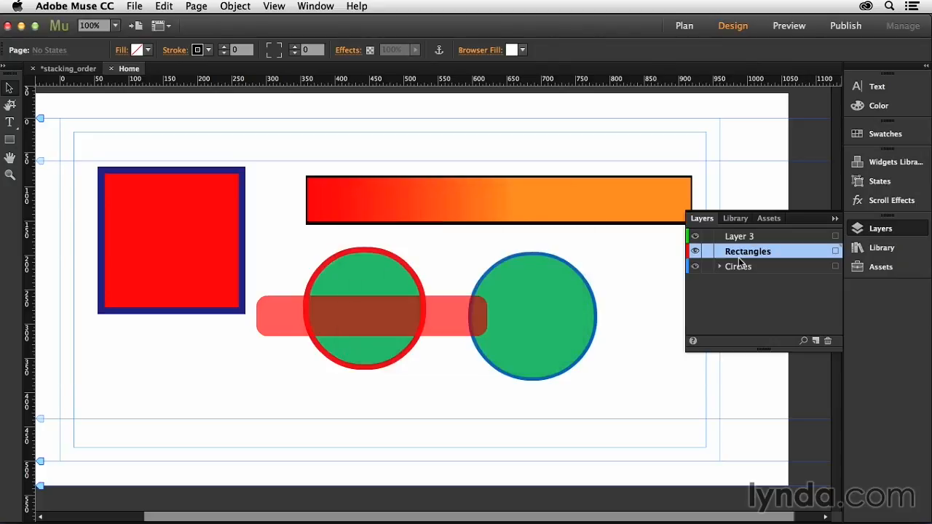
double_click(745, 238)
text(Square)
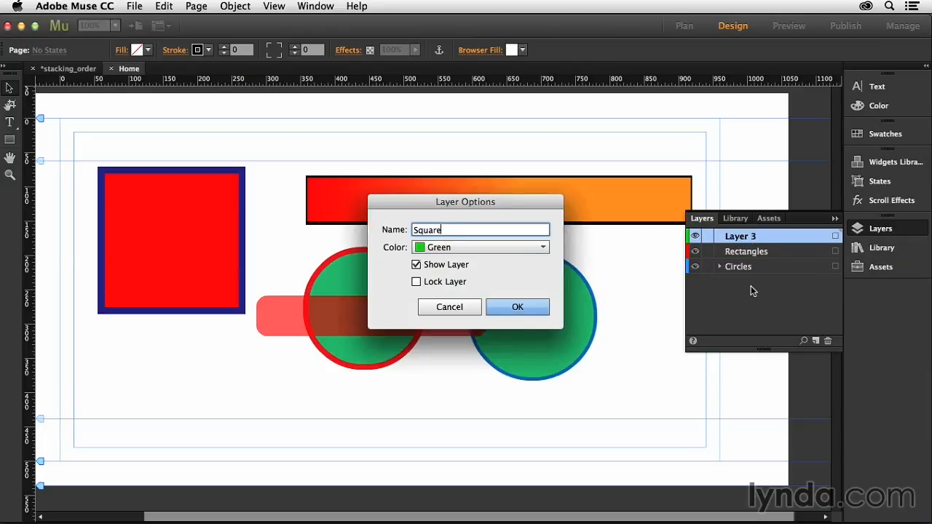
key(Return)
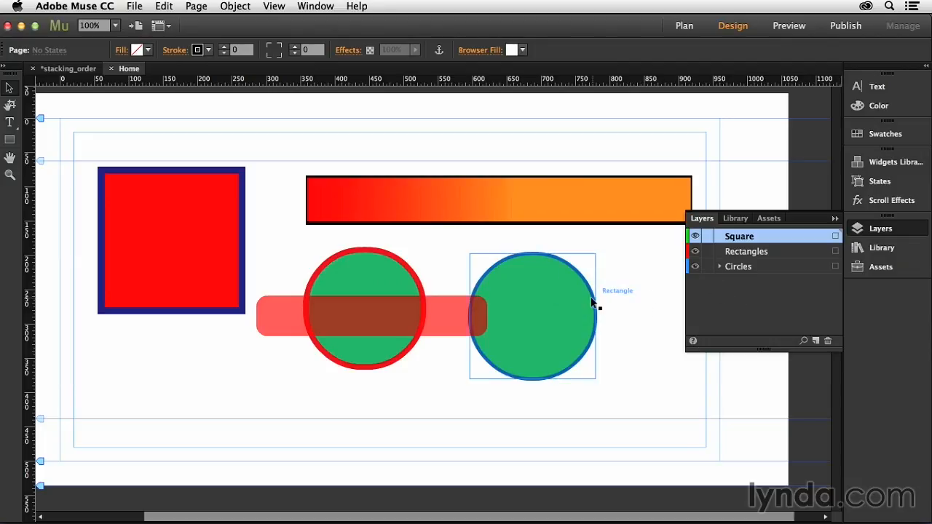
- Expand the Circles layer and enlarge the layer list enough to show all of its objects
click(719, 267)
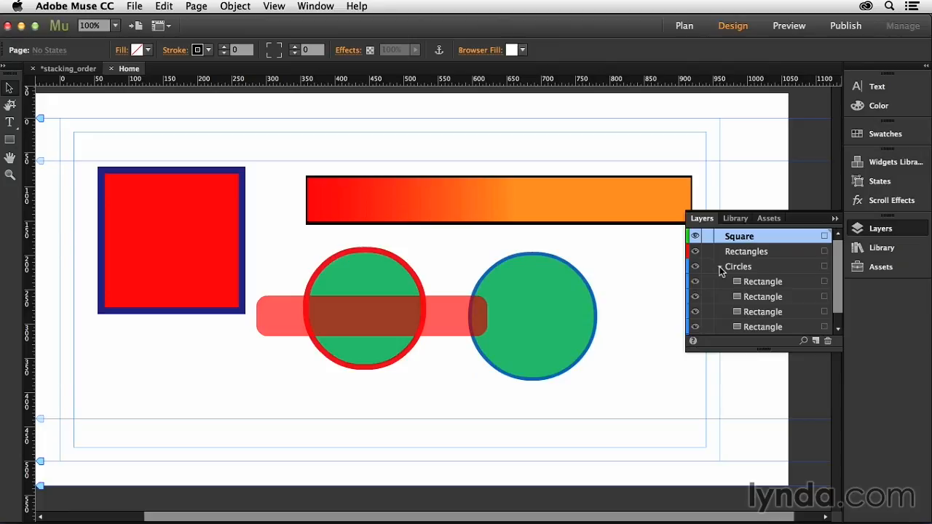
drag(780, 349, 779, 436)
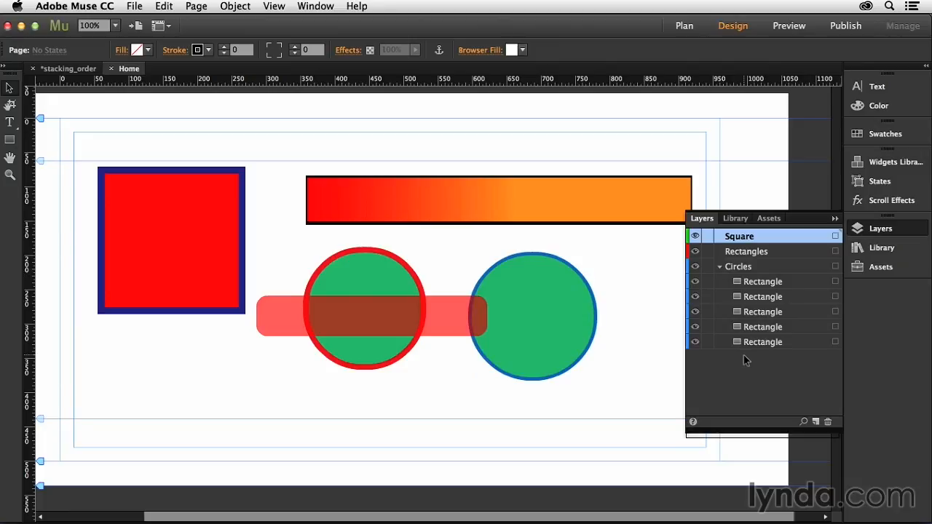
click(771, 342)
click(788, 327)
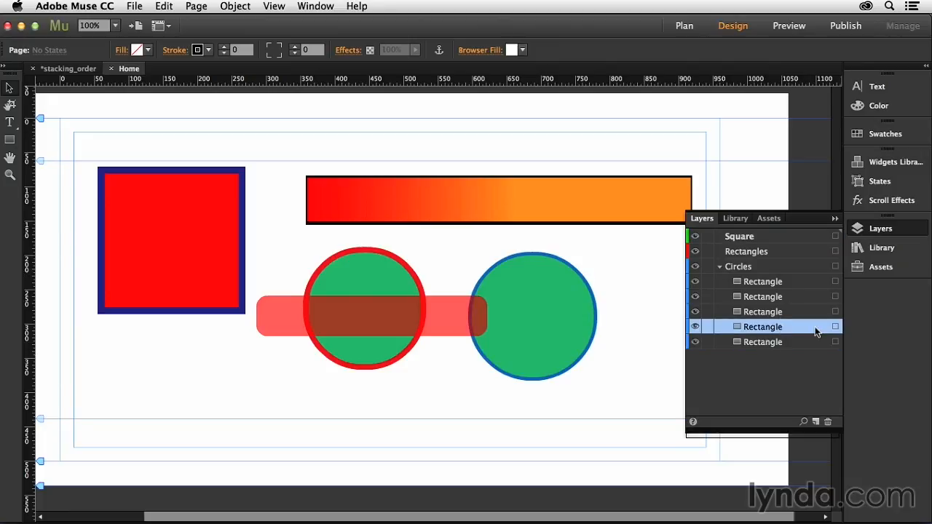
click(800, 284)
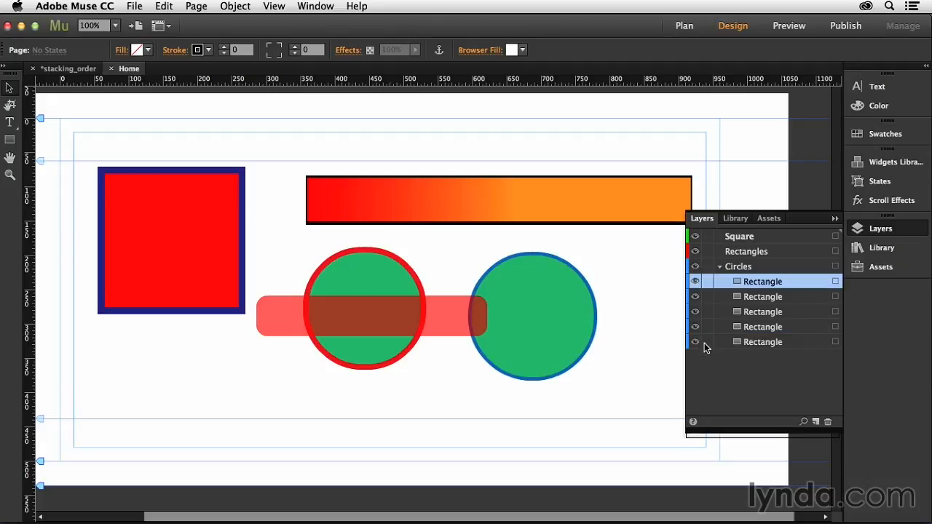
- Select each object of the Circles layer in turn to identify which shape on the page it represents
click(836, 282)
click(836, 297)
click(836, 312)
click(836, 327)
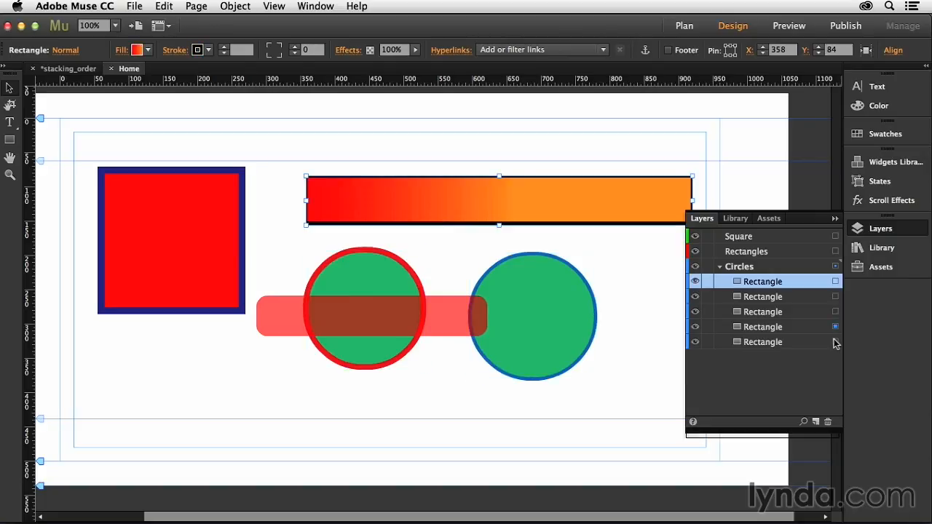
click(836, 342)
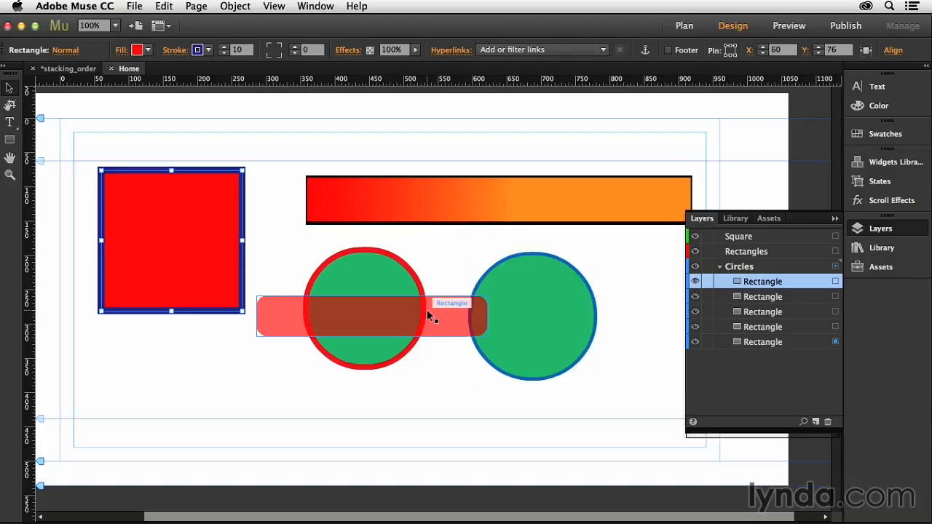
- Move the rounded rectangle and the gradient bar together from the Circles layer into the Rectangles layer
click(452, 314)
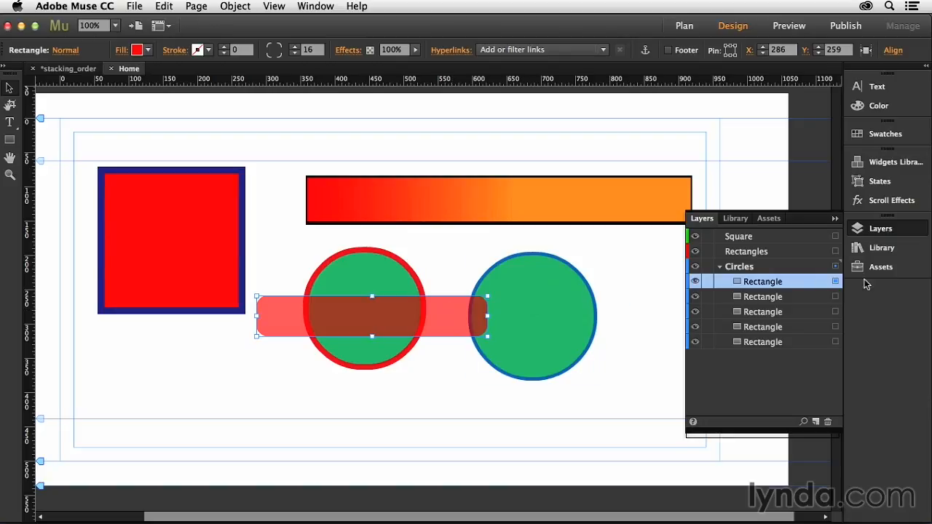
click(541, 212)
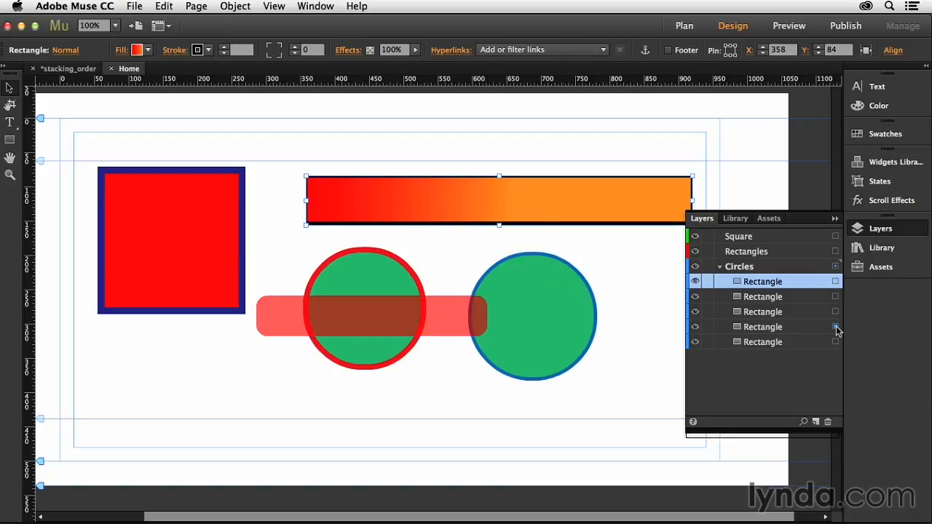
drag(838, 332, 792, 332)
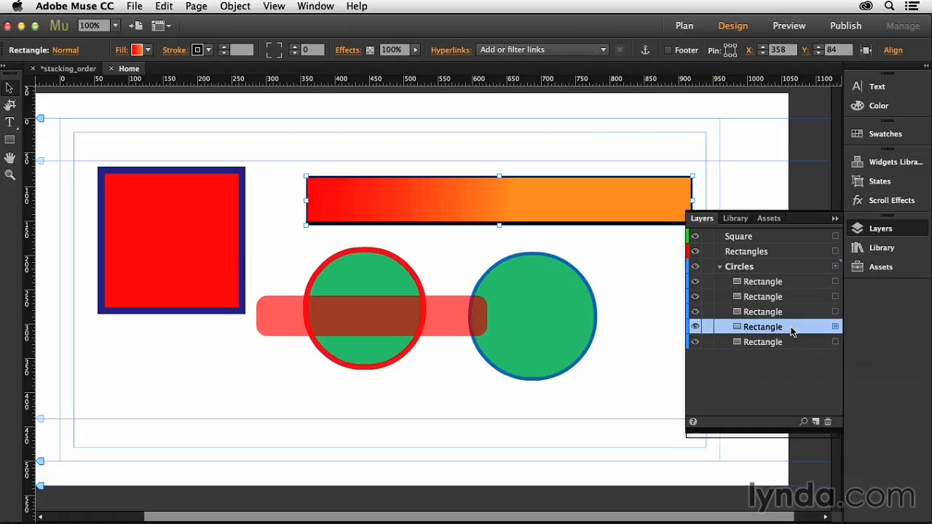
shift+click(791, 283)
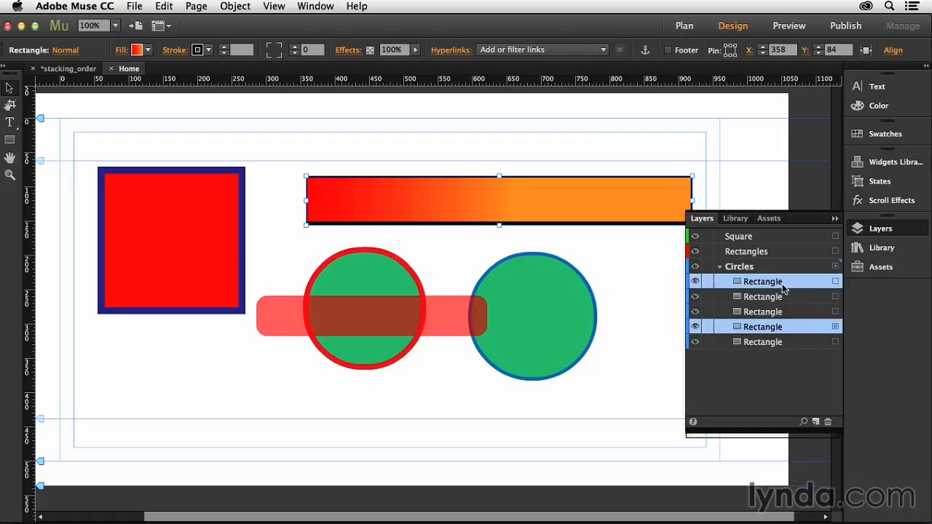
drag(803, 284, 750, 262)
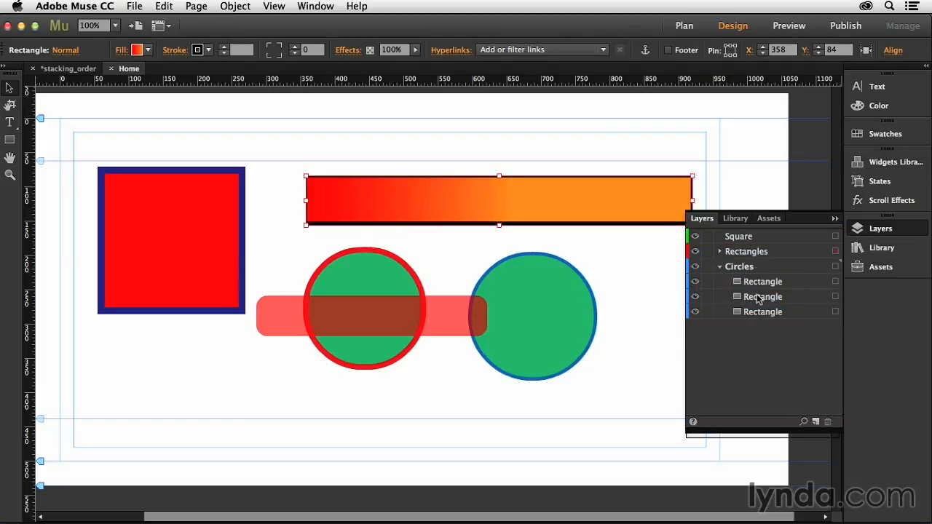
- Check the contents of the Rectangles layer by expanding it, selecting its upper object and collapsing it again
click(720, 252)
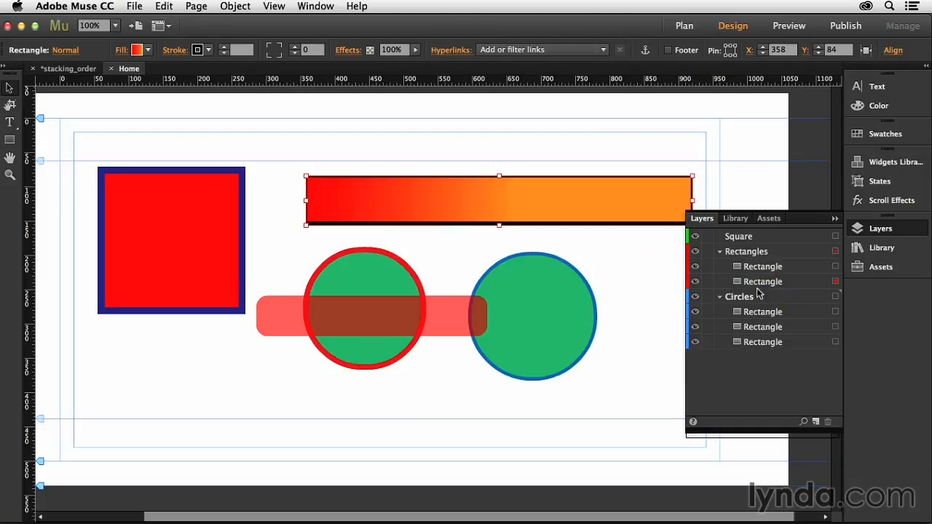
click(835, 267)
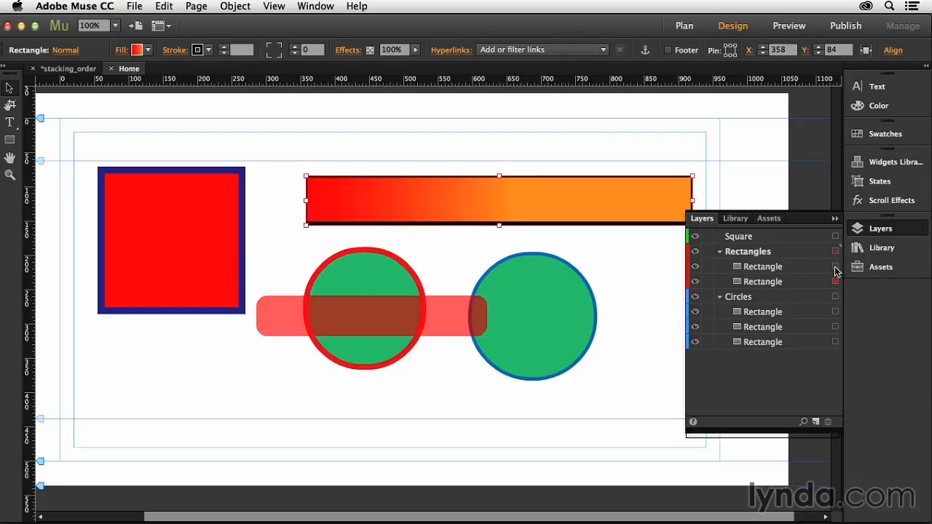
click(720, 252)
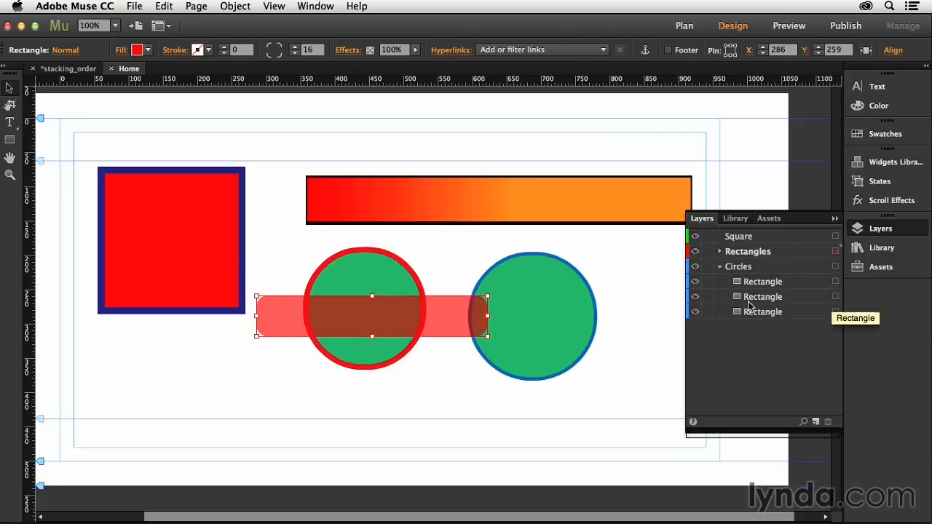
- Move the red square with the blue outline from the Circles layer into the Square layer and collapse the Circles layer
click(835, 312)
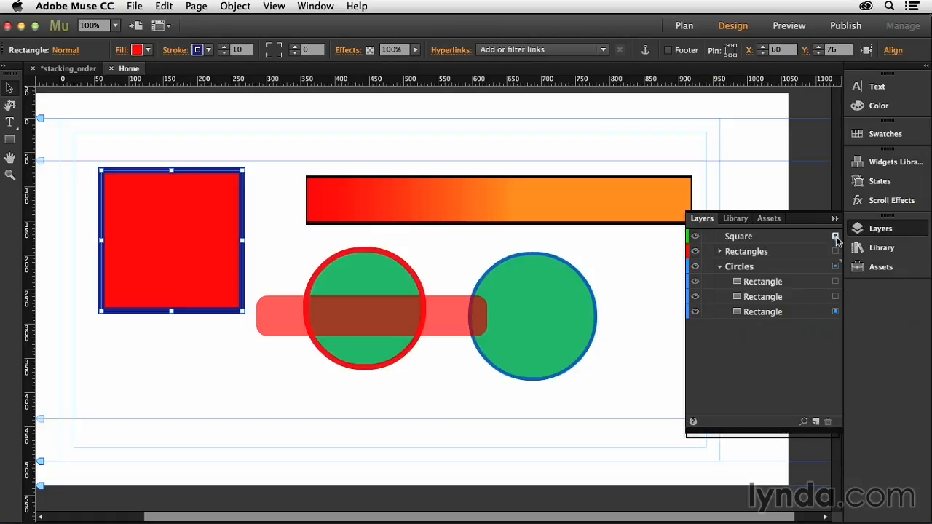
drag(837, 240, 837, 240)
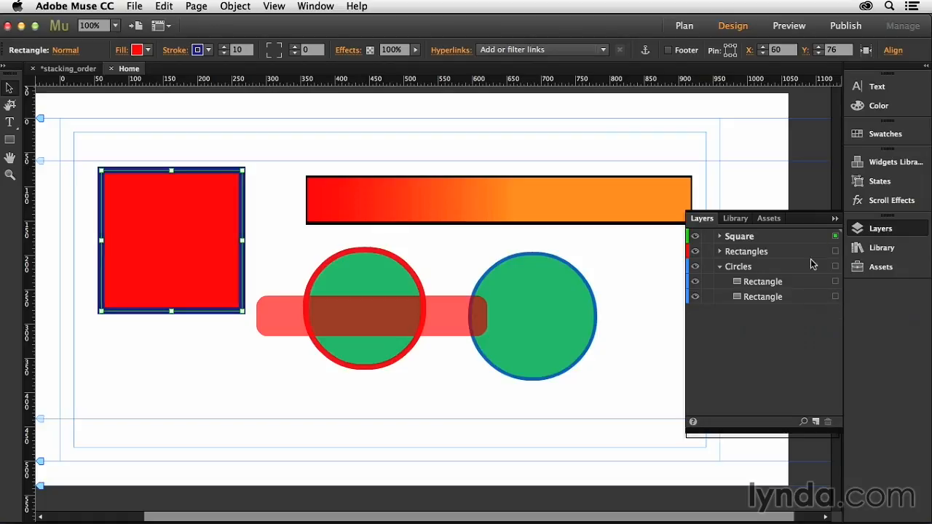
click(719, 268)
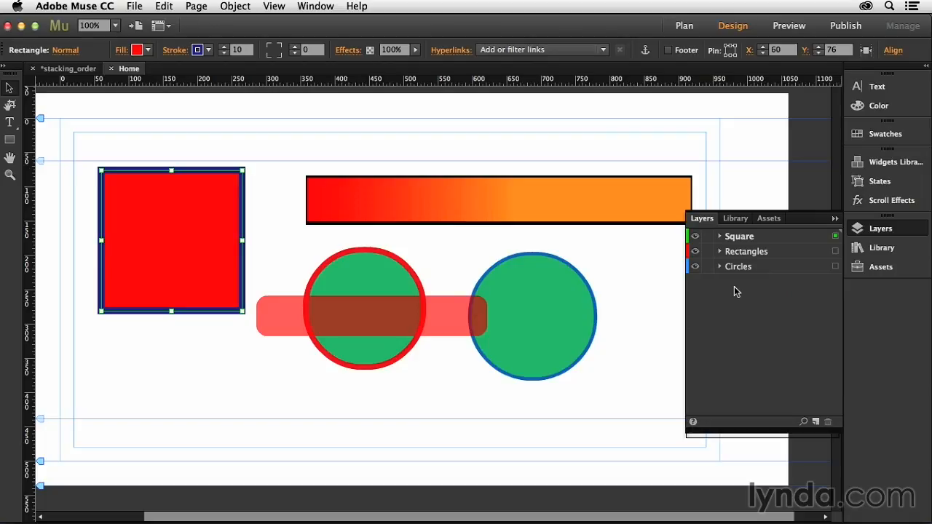
- Reorder the layers from front to back as Circles, Square, Rectangles, and close the layer list with nothing selected on the page
click(744, 251)
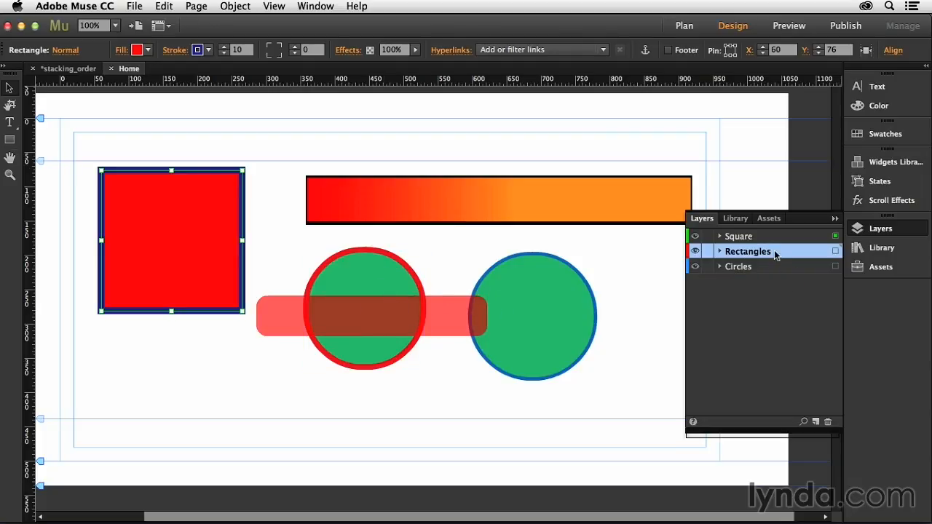
drag(776, 253, 773, 281)
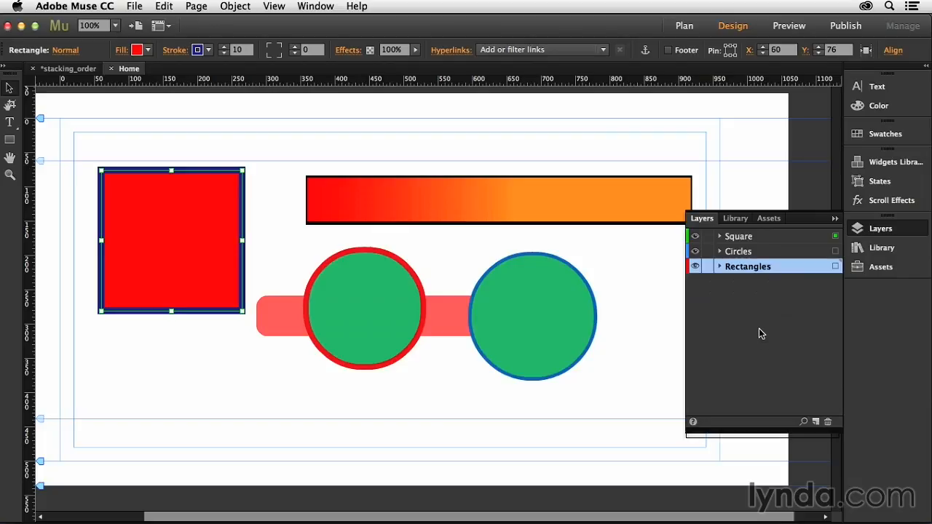
drag(773, 242, 774, 262)
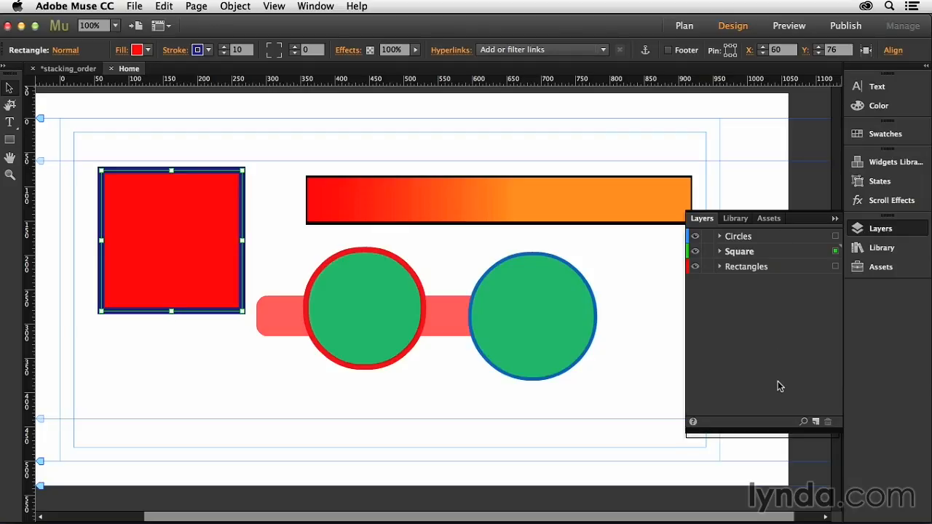
click(835, 219)
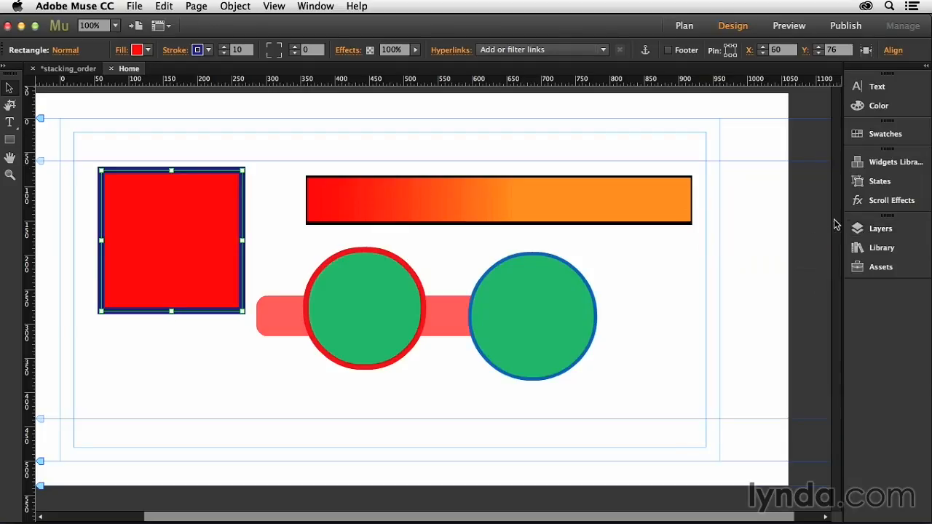
click(771, 219)
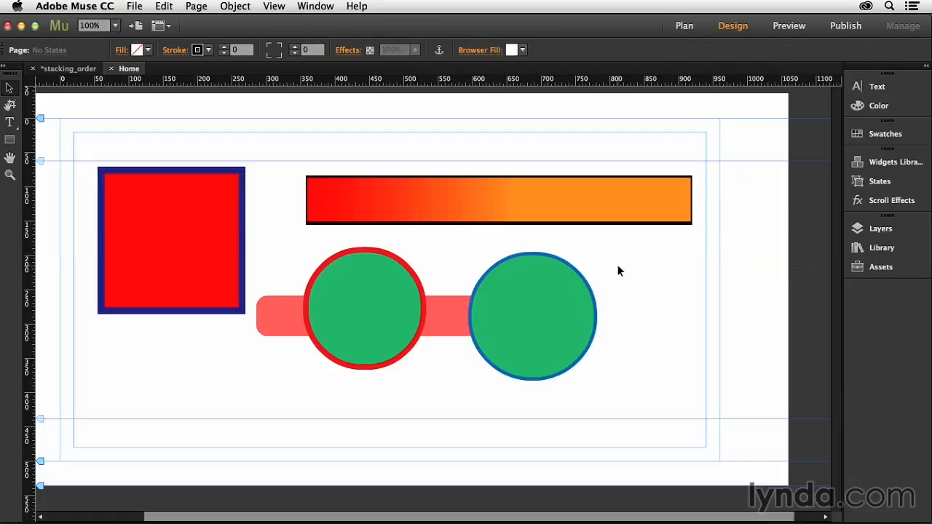